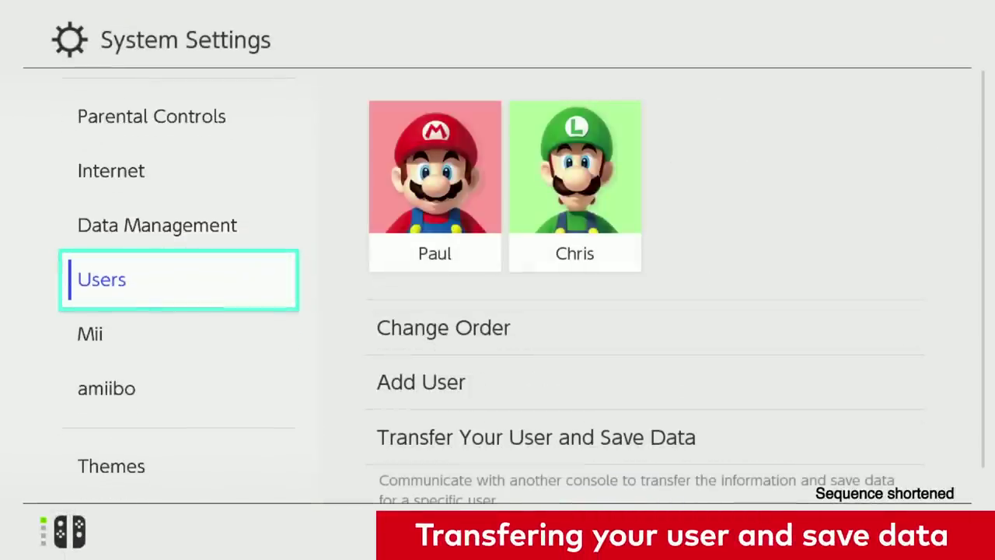
Start Transfer Your User and Save Data under Users and continue past the intro screen
left_click(434, 186)
key("Down")
key("Down")
key("Down")
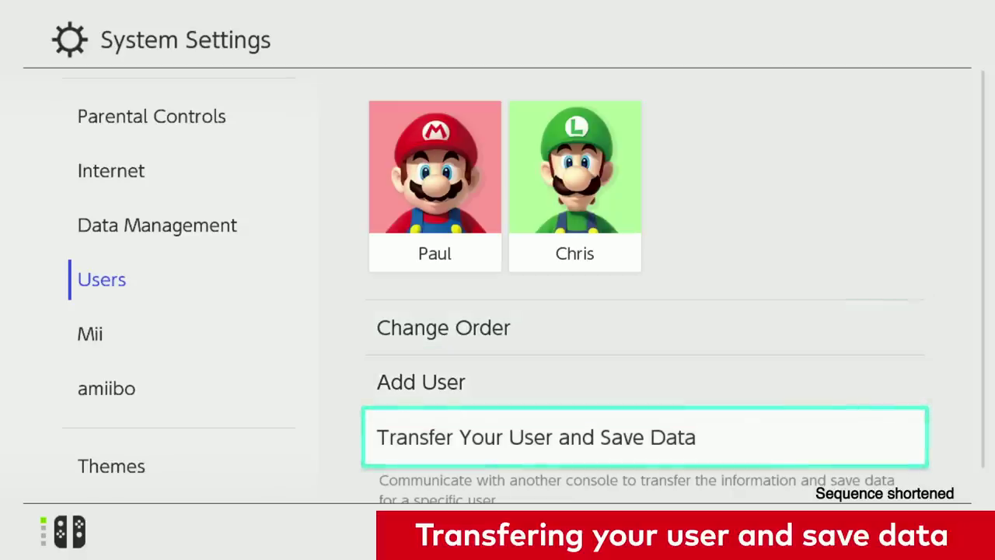
key("Return")
key("Return")
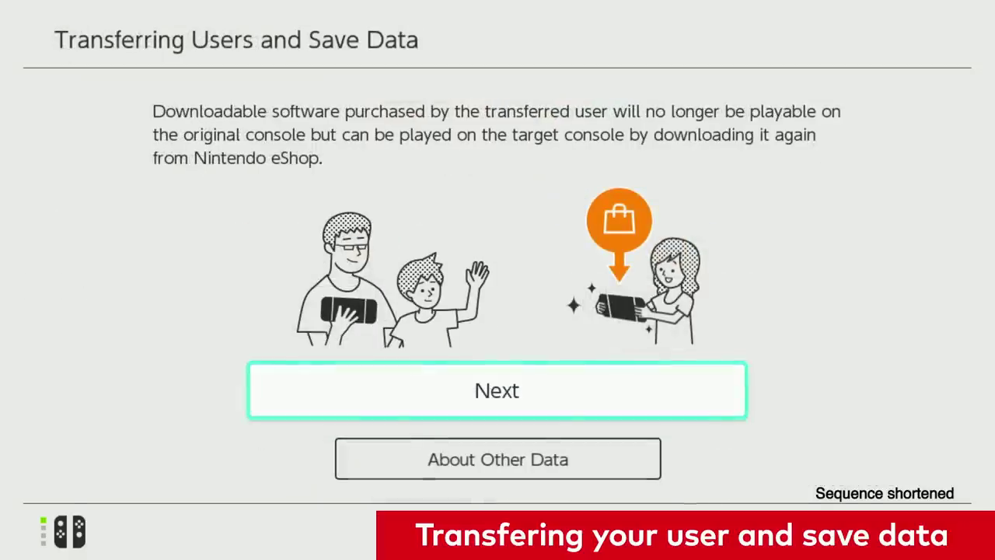
key("Return")
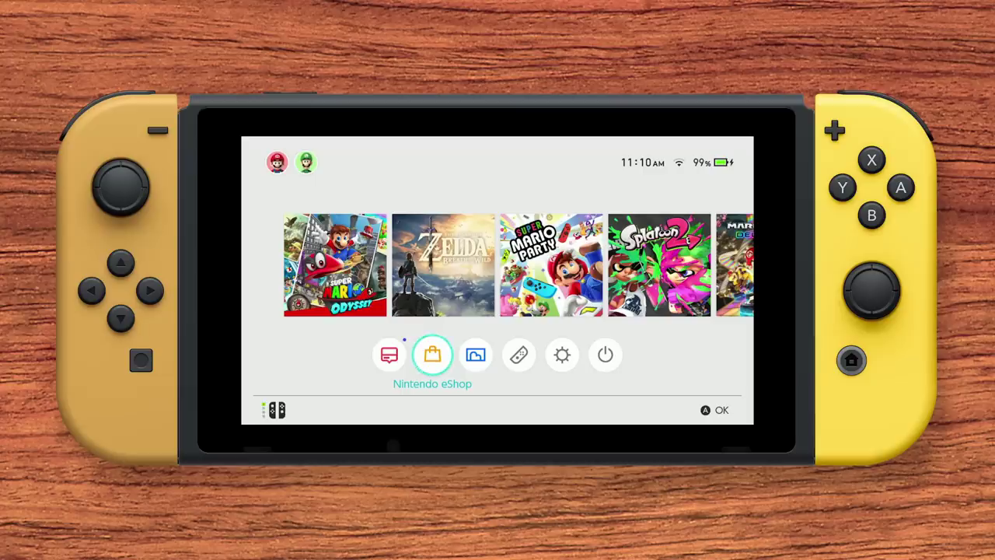
Launch Nintendo eShop, open the account page, and select Mario Kart 8 Deluxe under Redownload
key("Return")
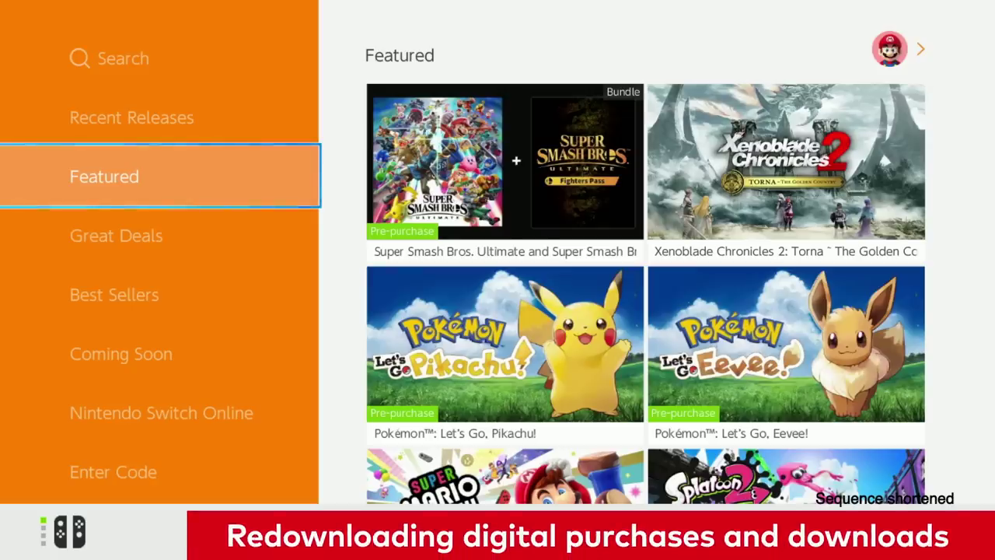
key("Right")
key("Right")
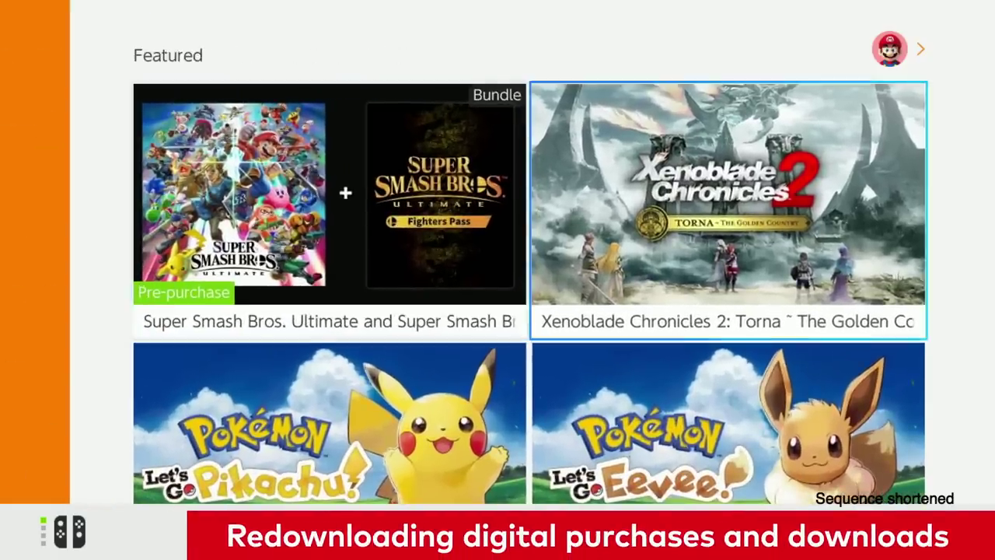
key("Up")
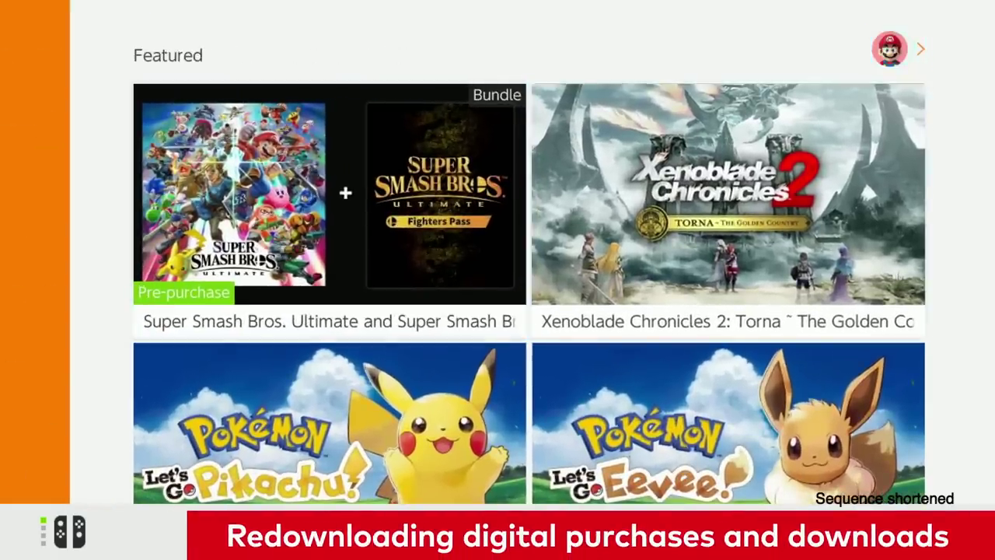
key("Return")
key("Down")
key("Down")
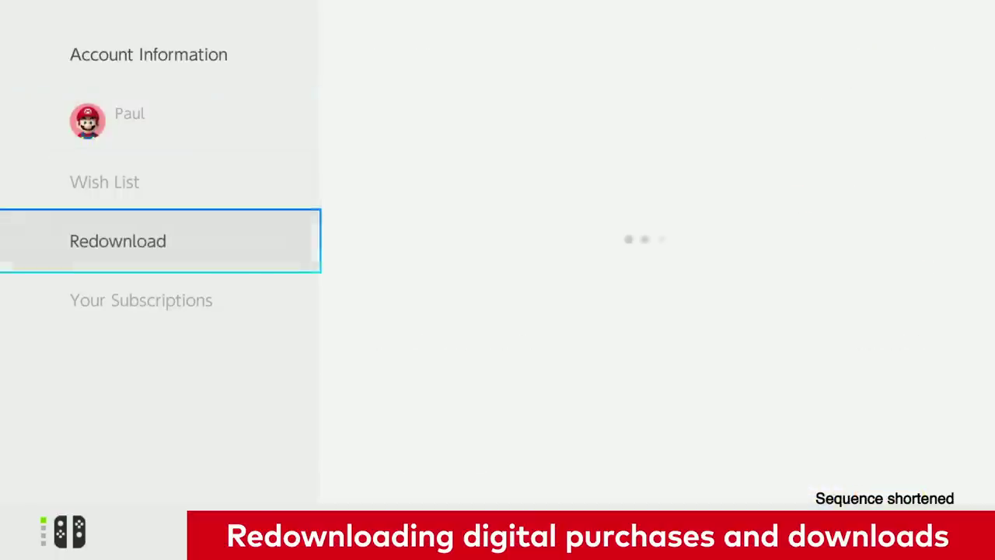
key("Right")
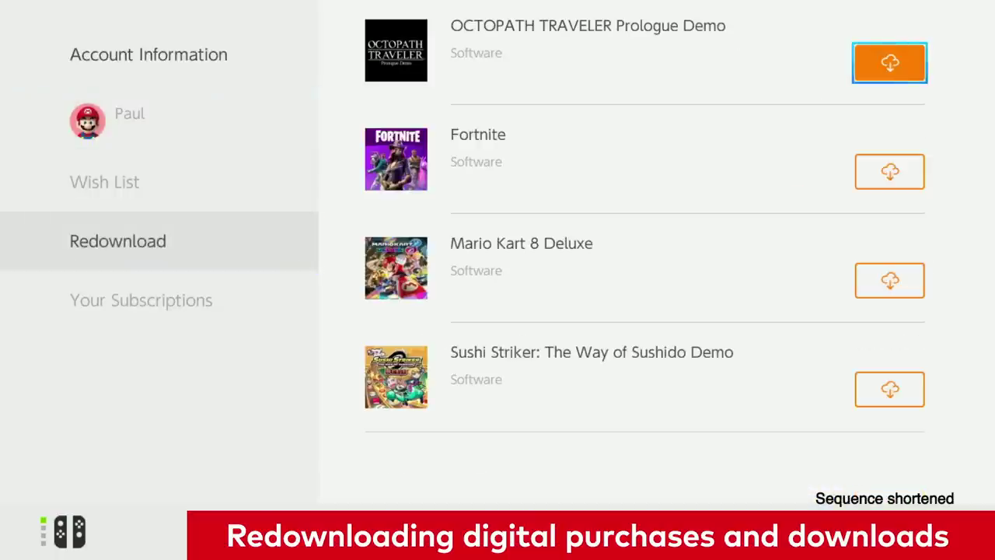
key("Down")
key("Down")
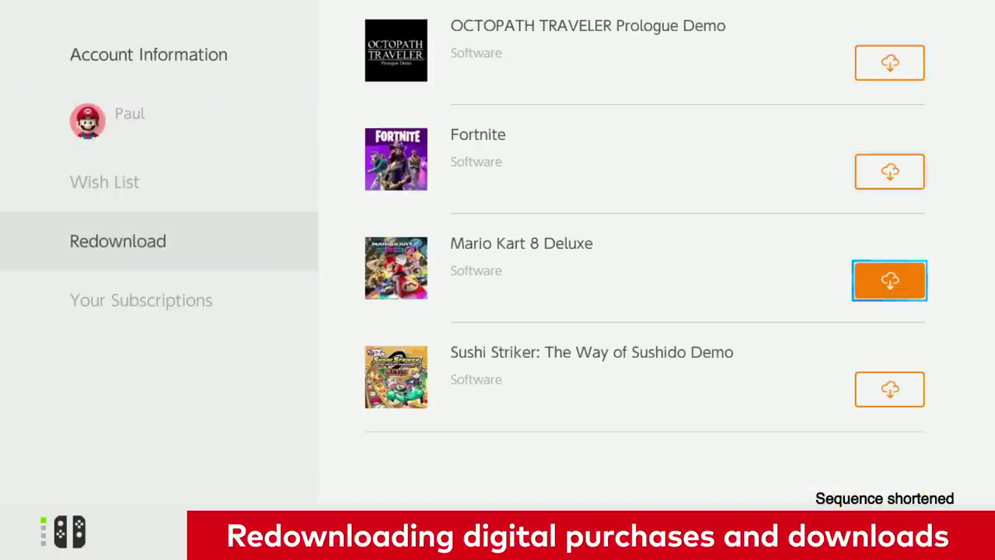
key("Down")
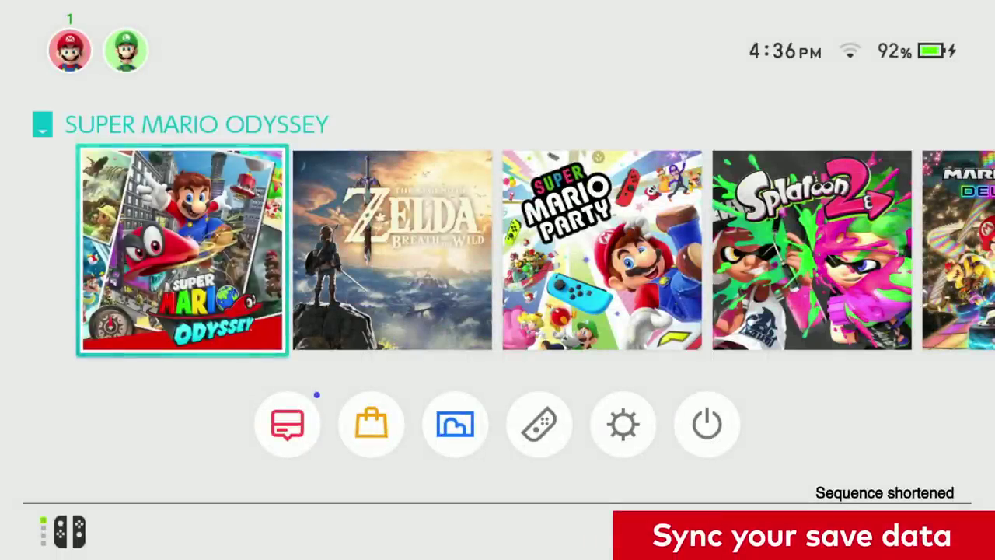
Check Super Mario Odyssey's cloud backup, then open Data Management's Save Data Cloud Backup list
key("plus")
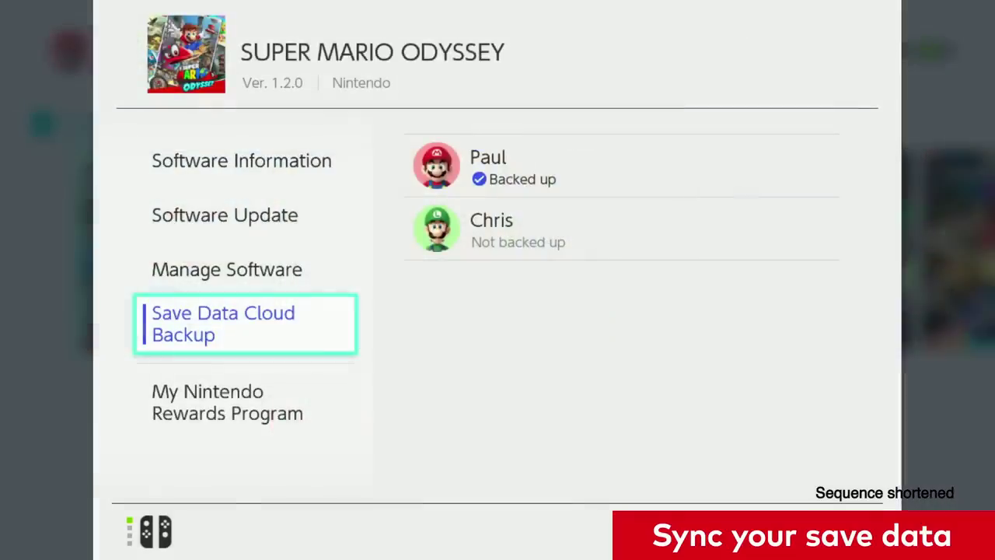
key("Right")
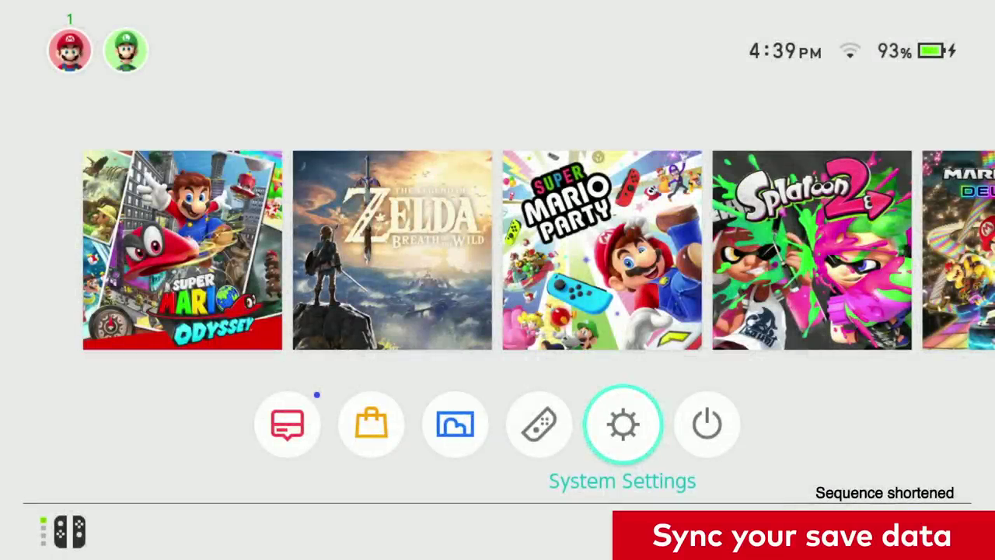
key("Return")
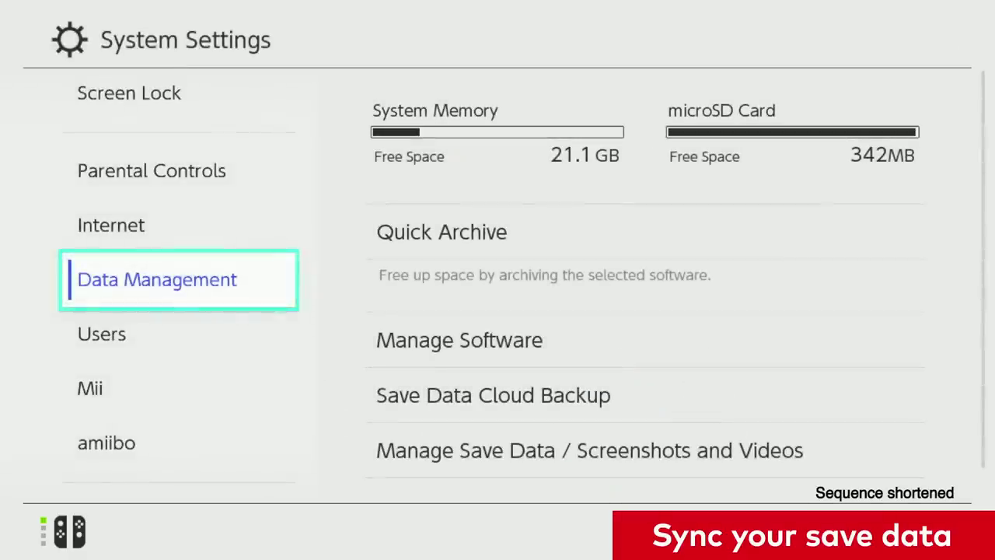
key("Right")
key("Down")
key("Down")
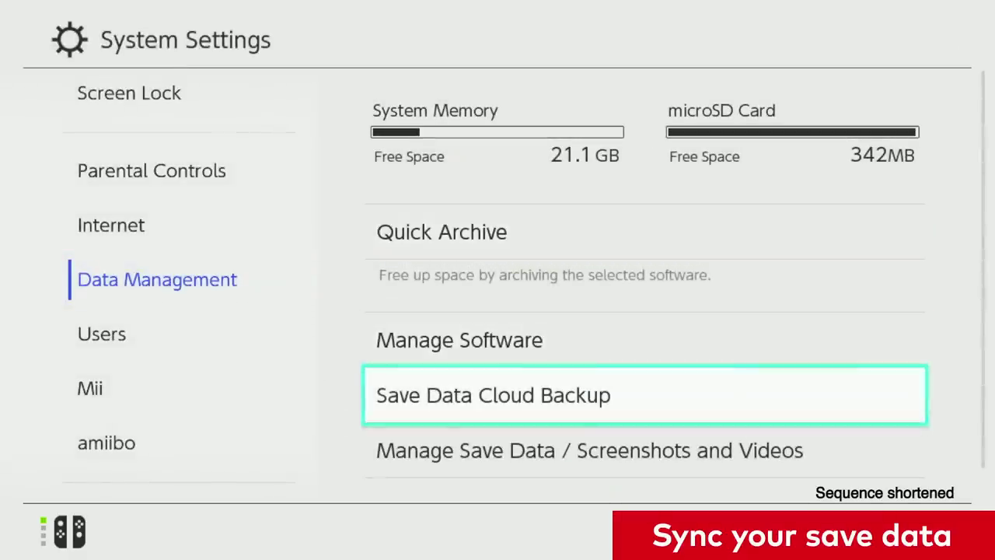
key("Return")
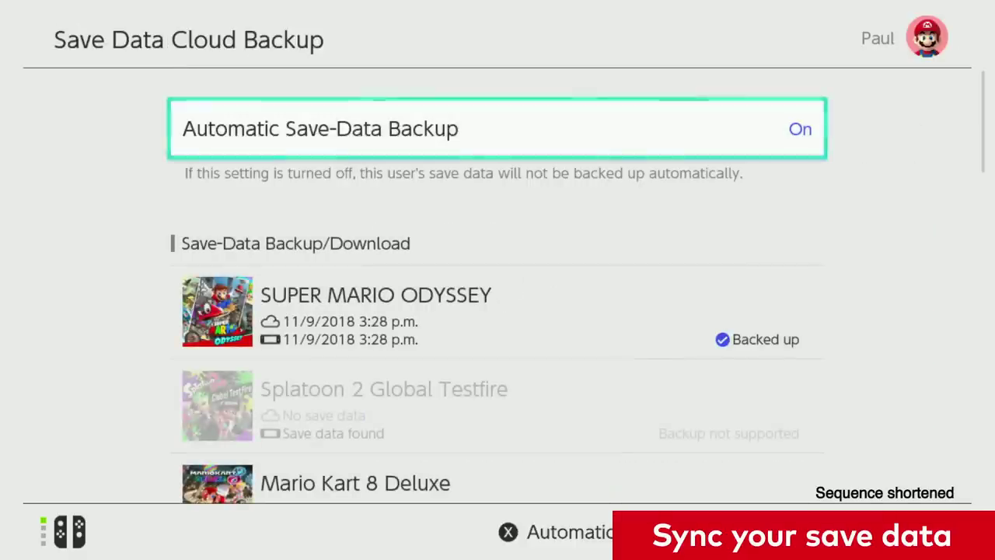
key("Down")
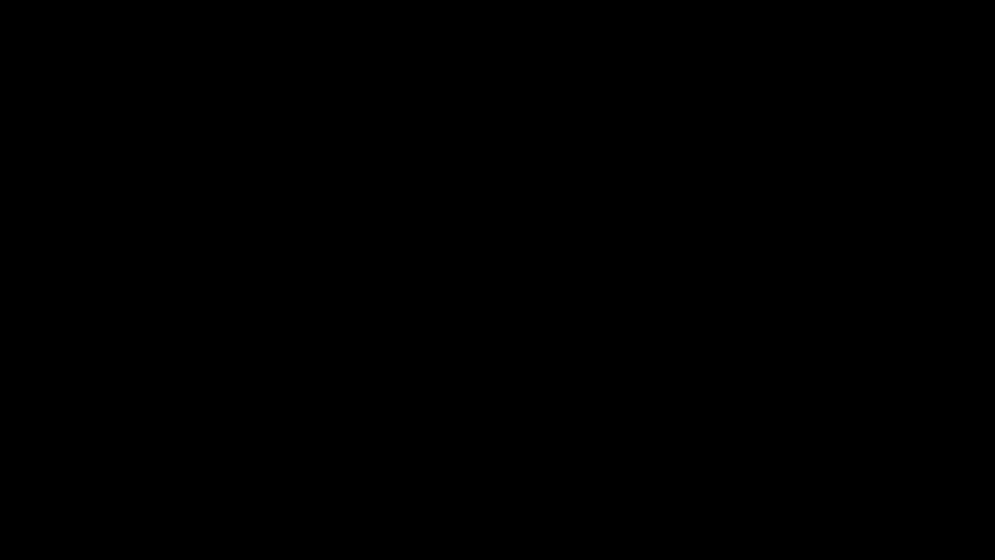
In System Settings, go to System > Formatting Options and choose Initialize Console
key("Down")
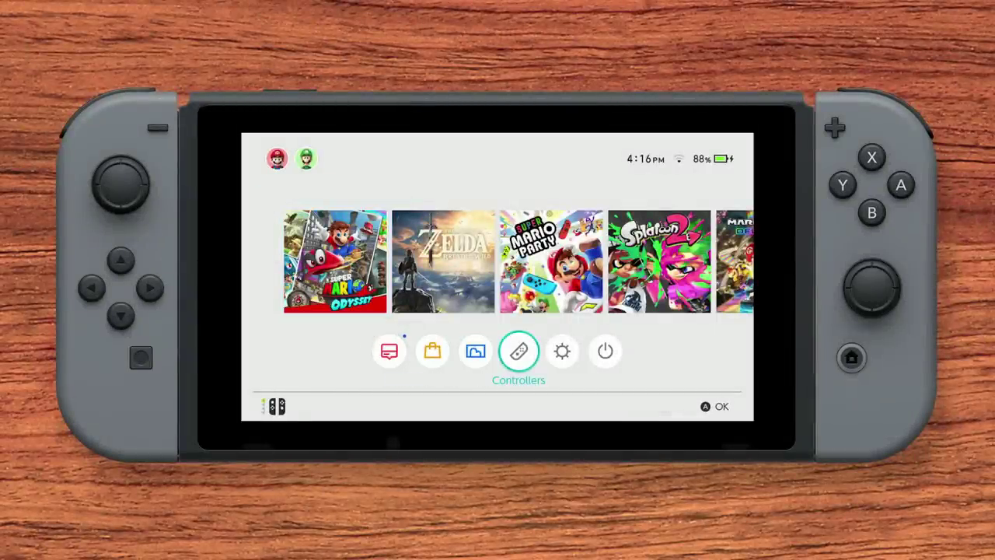
key("Return")
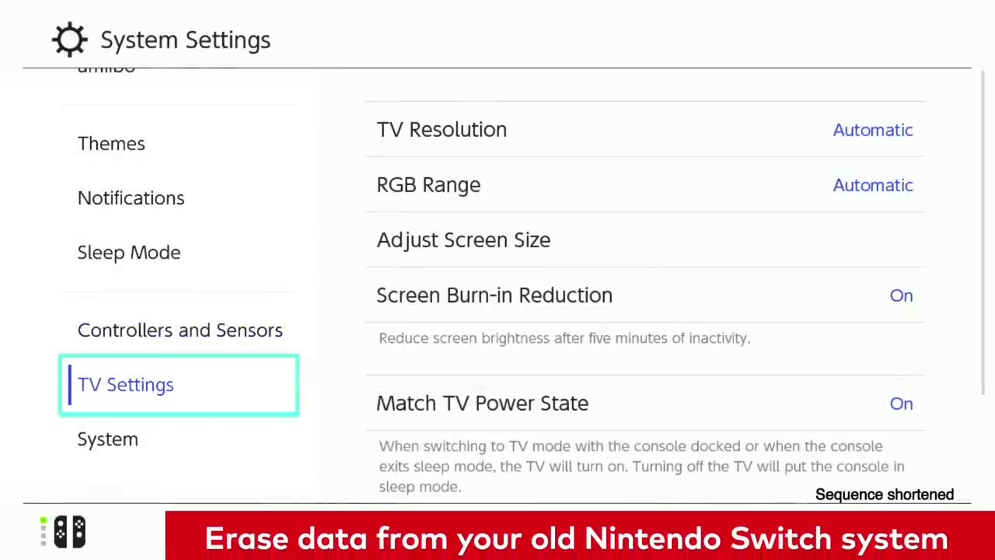
key("Down")
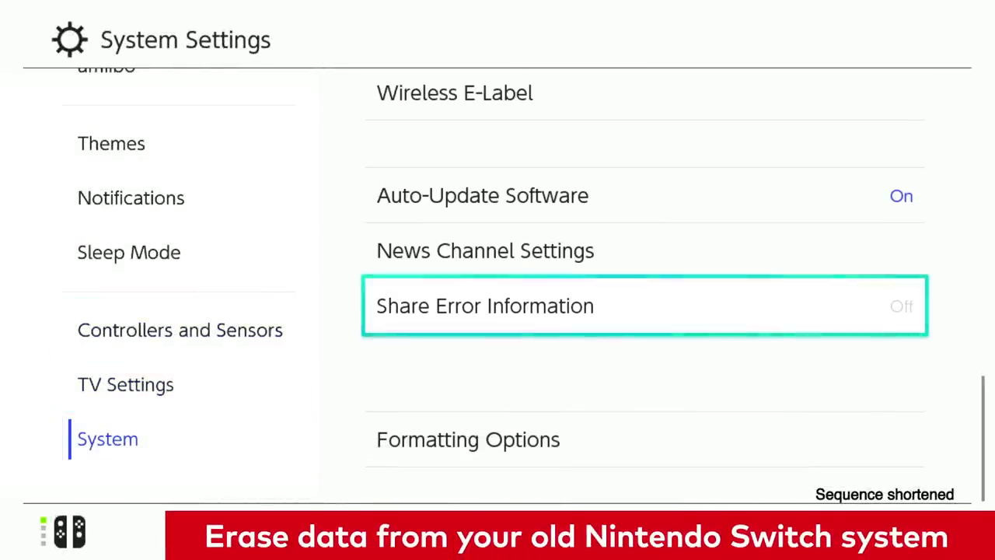
key("Down")
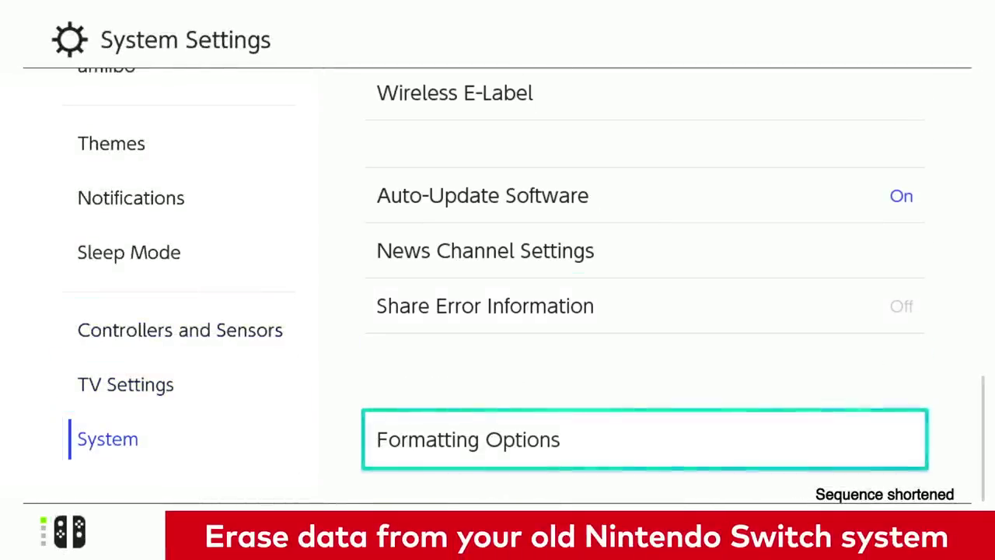
key("Return")
key("Down")
key("Down")
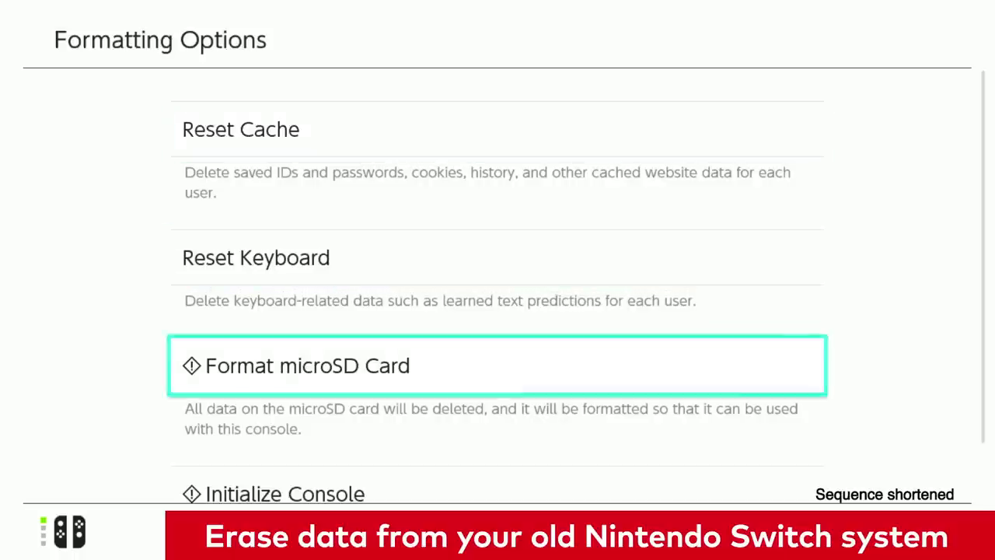
key("Down")
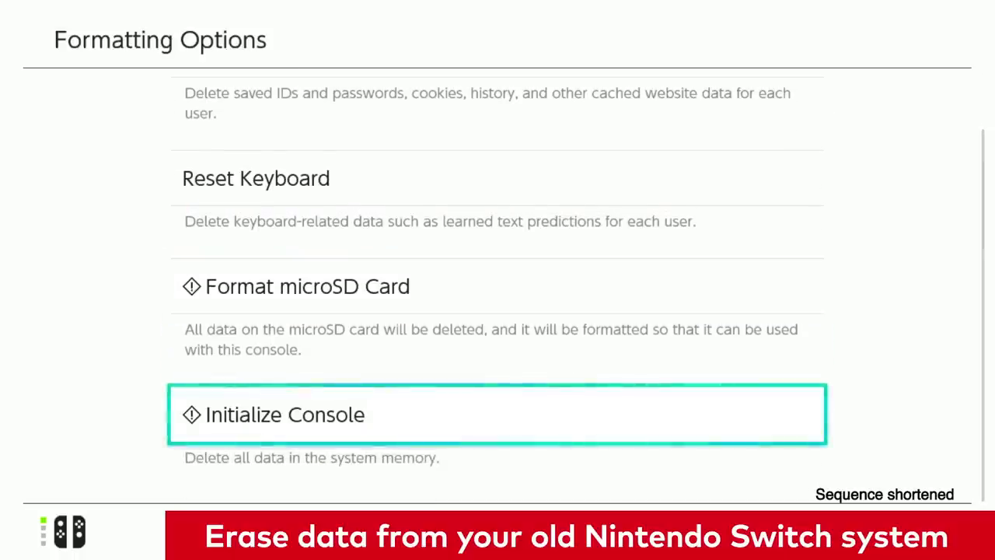
key("Return")
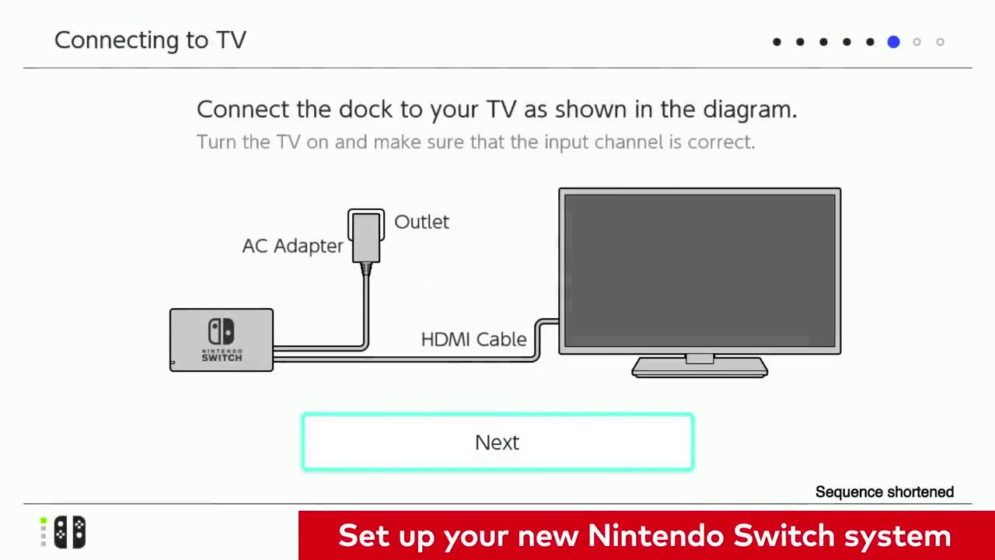
Pass the TV and Parental Controls steps, transfer the user, and begin Nintendo Account linking
key("Return")
key("Return")
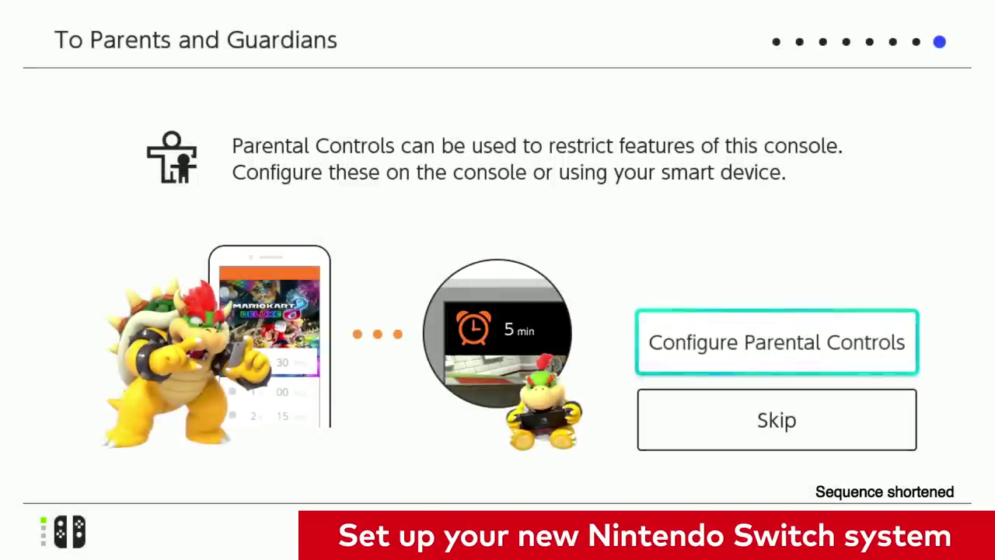
key("Down")
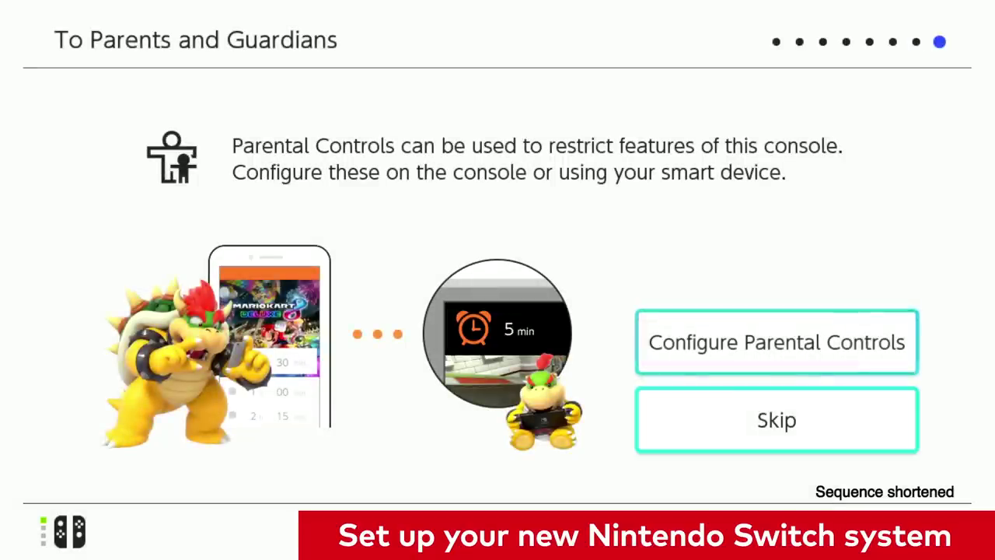
key("Up")
key("Return")
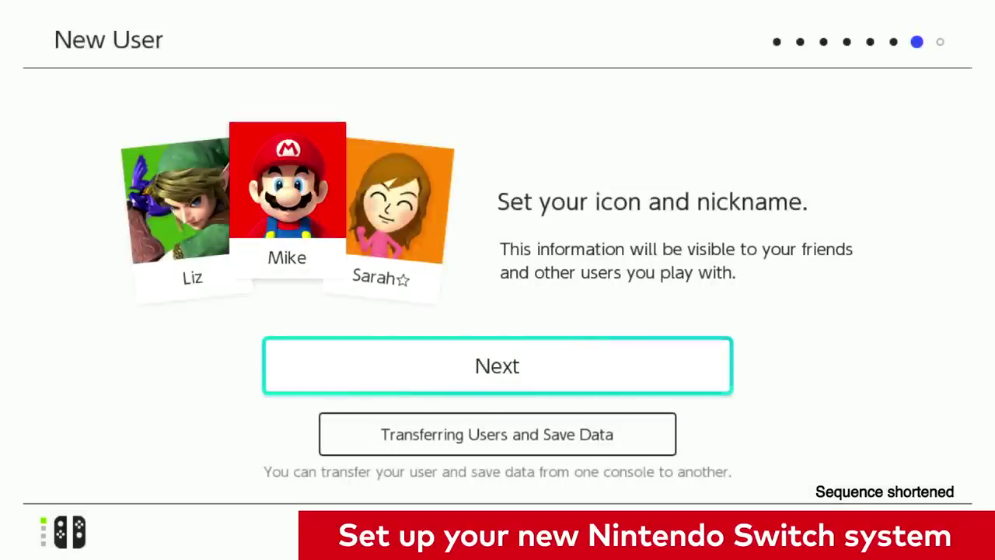
key("Down")
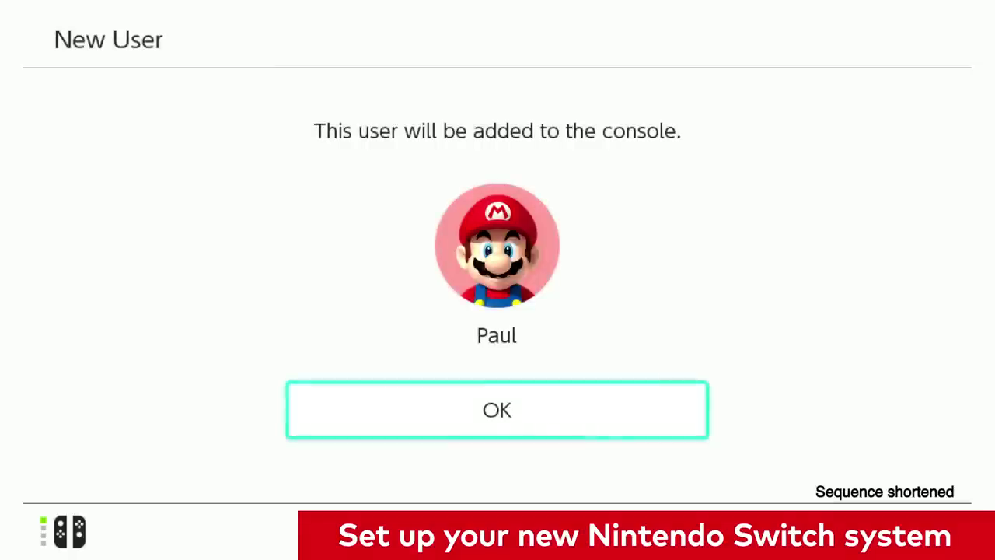
key("Return")
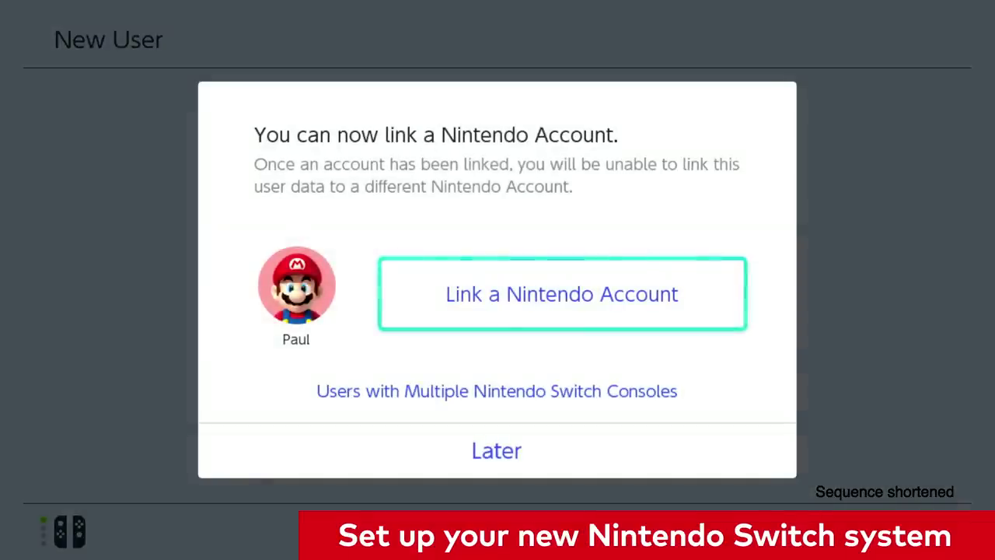
key("Return")
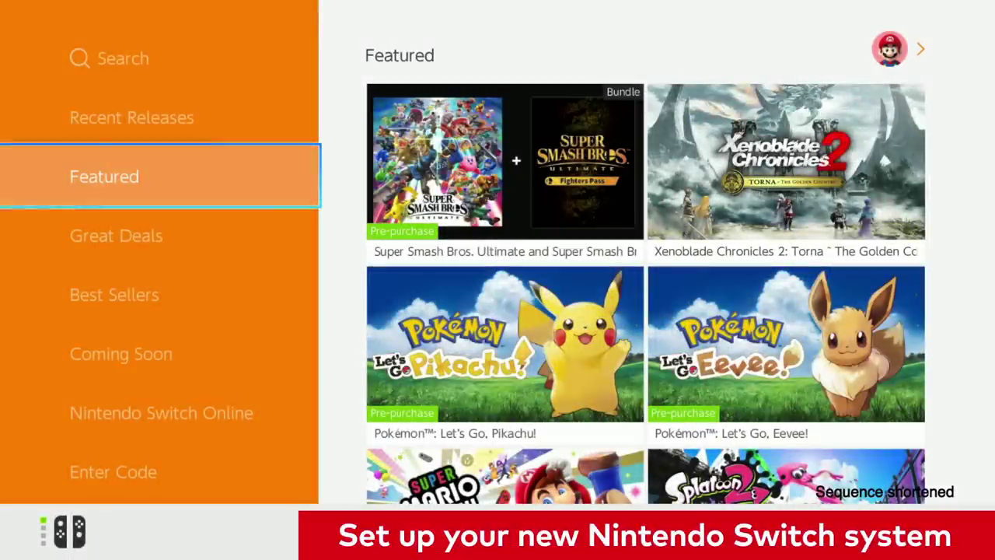
Open the account's Redownload list showing Fortnite and Mario Kart 8 Deluxe in eShop
key("Right")
key("Right")
key("Up")
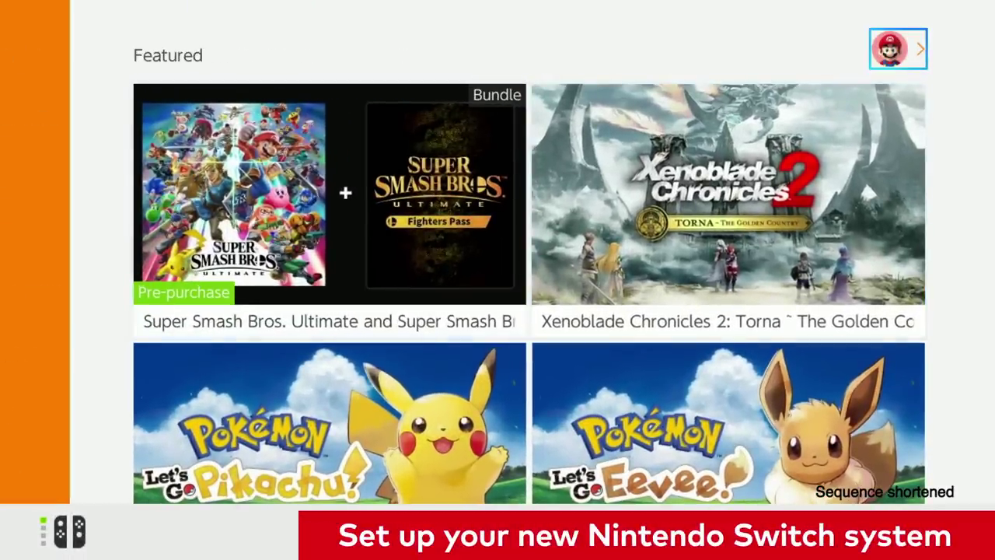
key("Return")
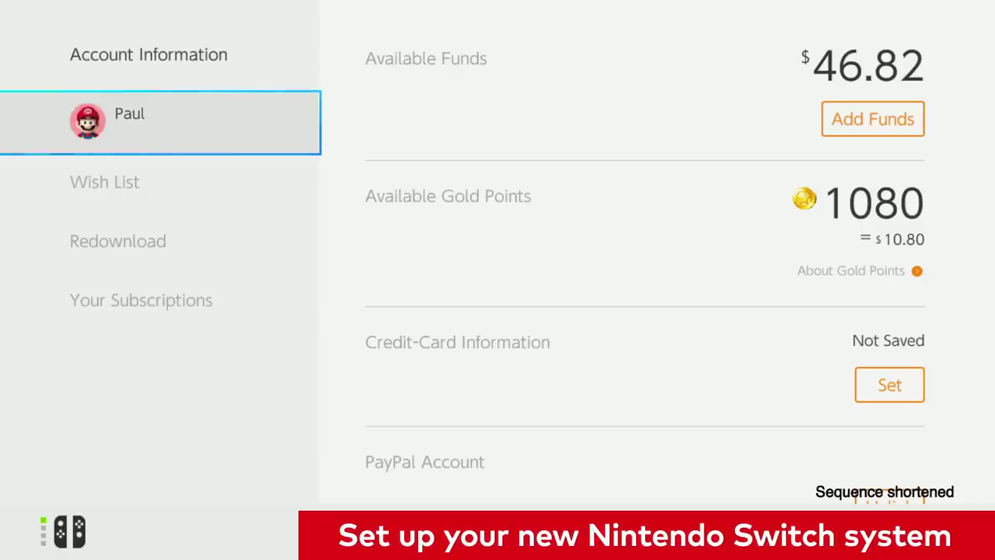
key("Down")
key("Down")
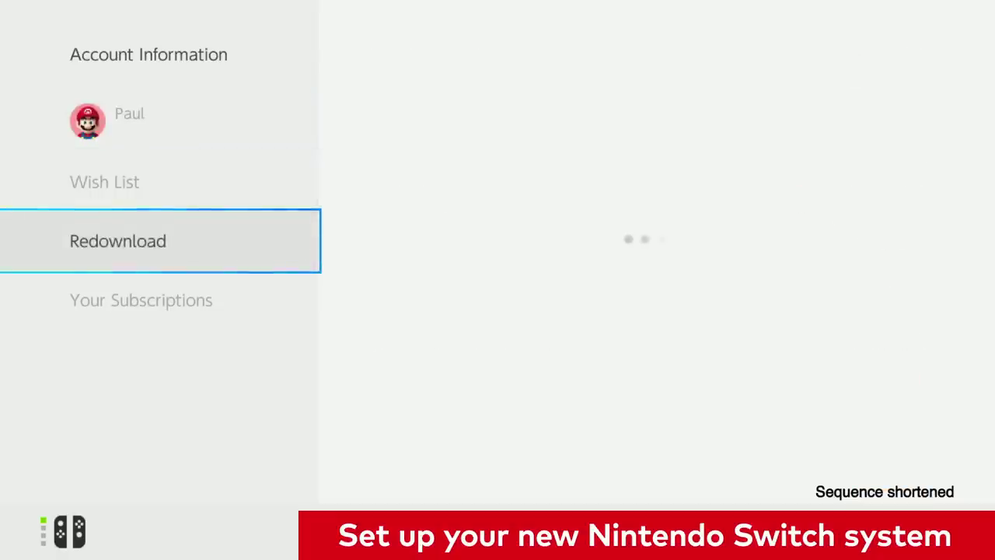
key("Right")
key("Down")
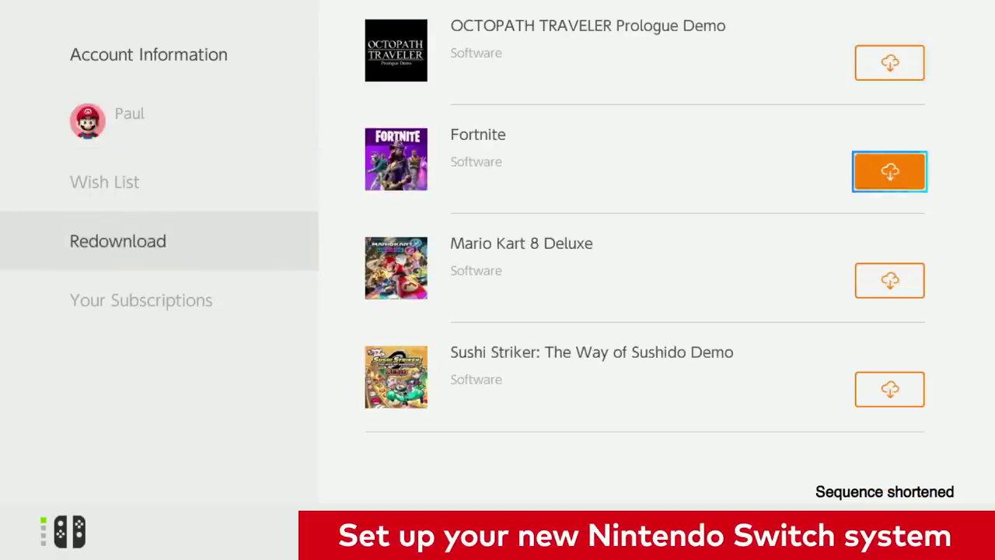